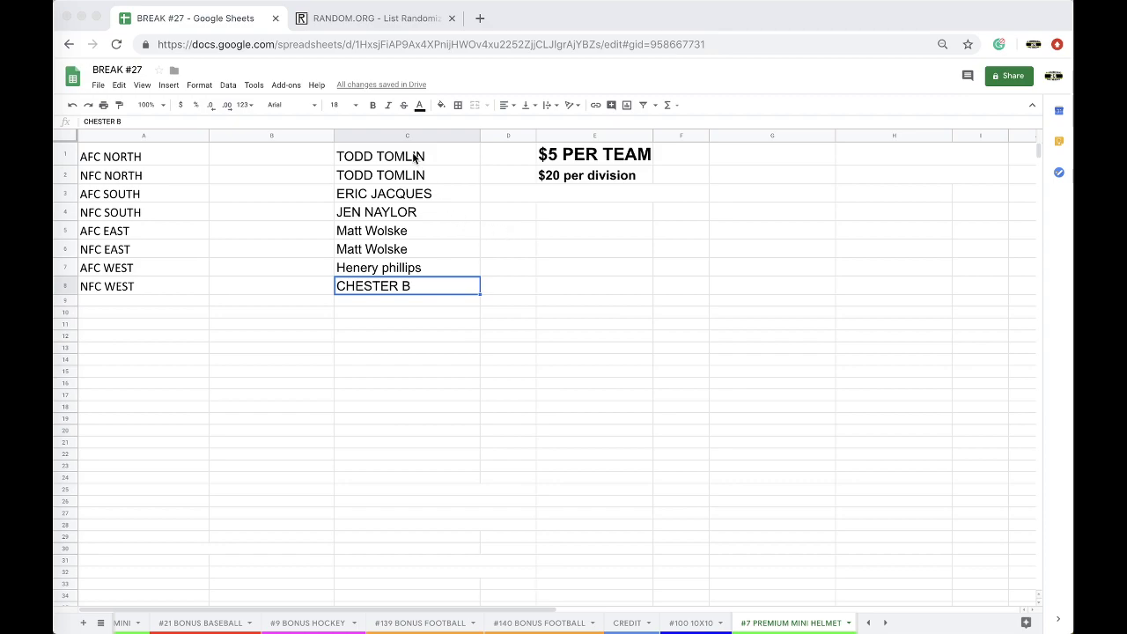
Step: Select the eight buyer names in C1:C8 of the helmet break sheet
left_click_drag(400, 160, 407, 283)
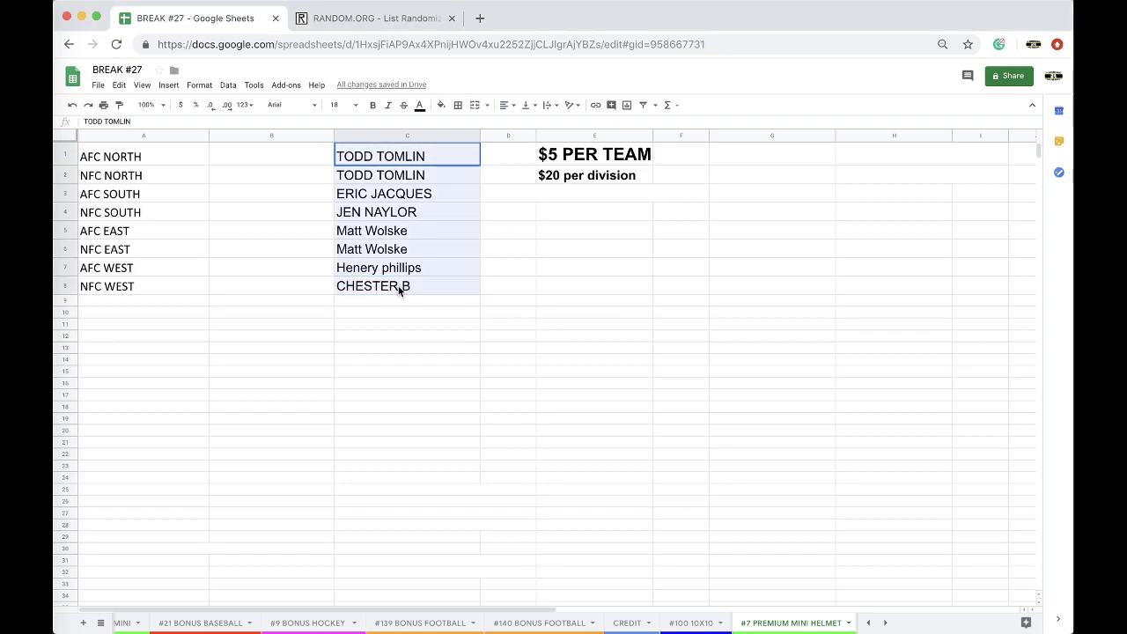
Step: Copy the names and paste them into a freshly reloaded RANDOM.ORG List Randomizer
key("ctrl+c")
left_click(387, 20)
left_click(563, 46)
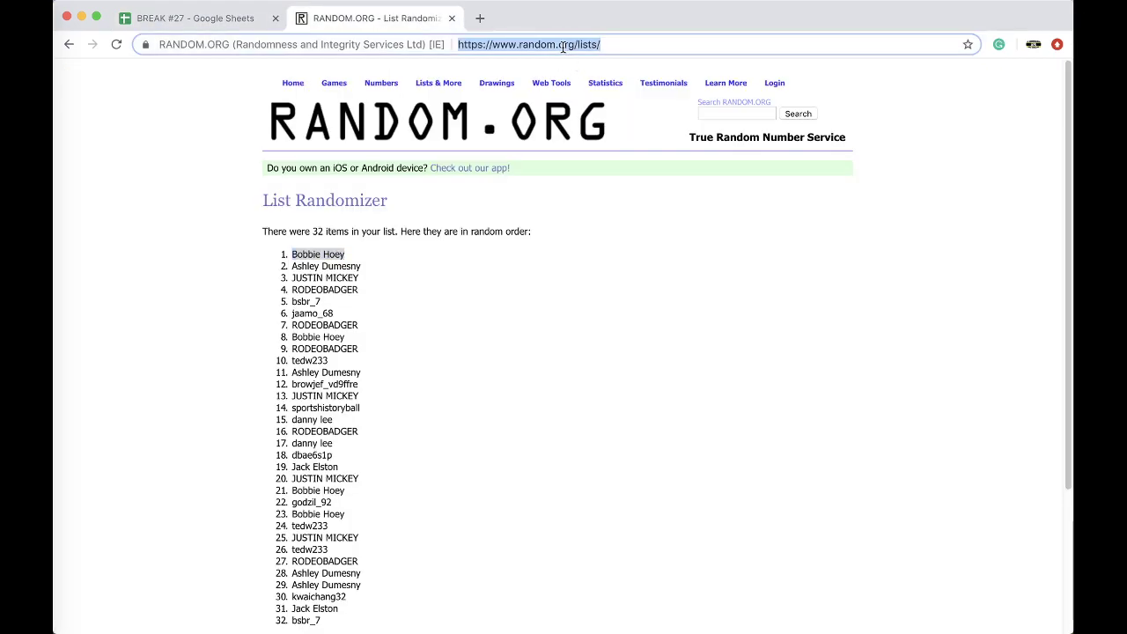
key("Return")
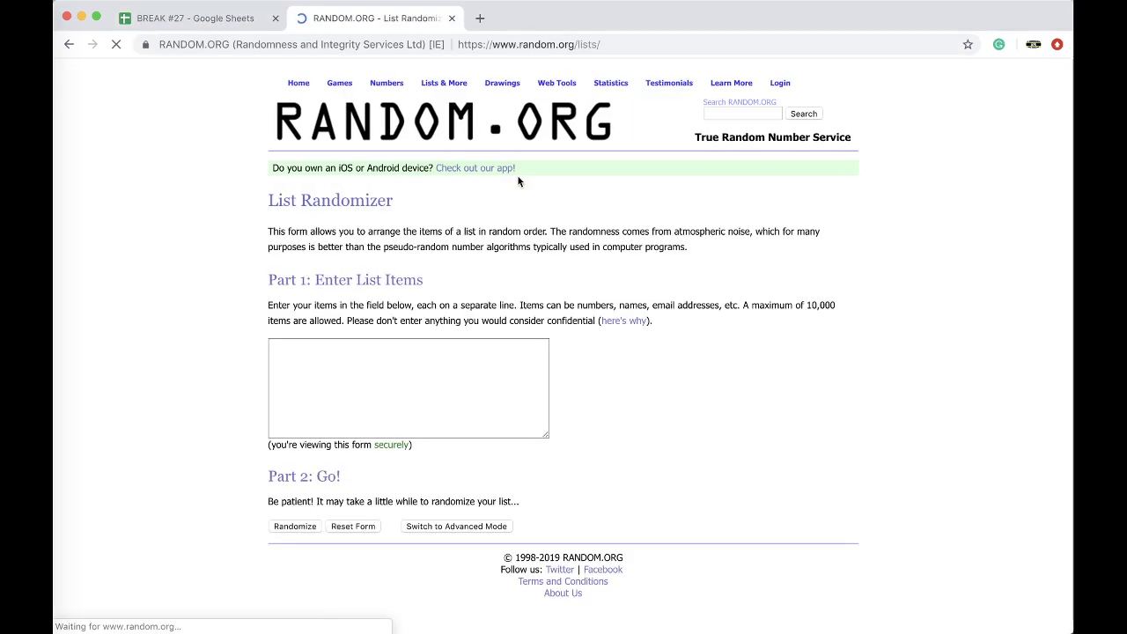
left_click(452, 372)
key("ctrl+v")
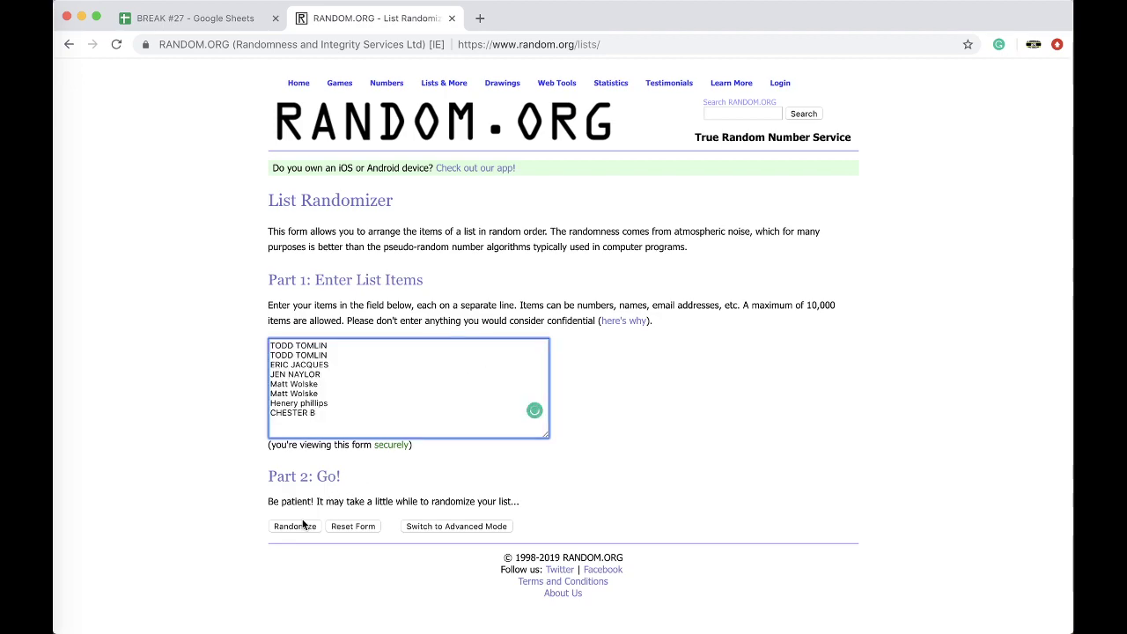
Step: Randomize the list five times and select the final shuffled order
left_click(298, 526)
left_click(285, 423)
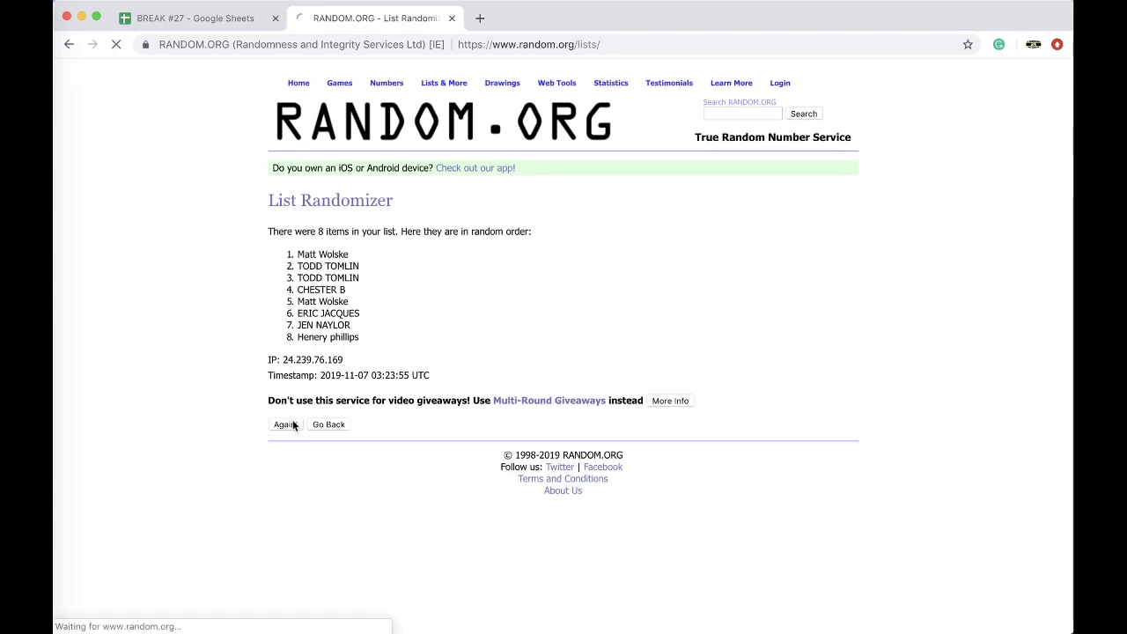
left_click(291, 451)
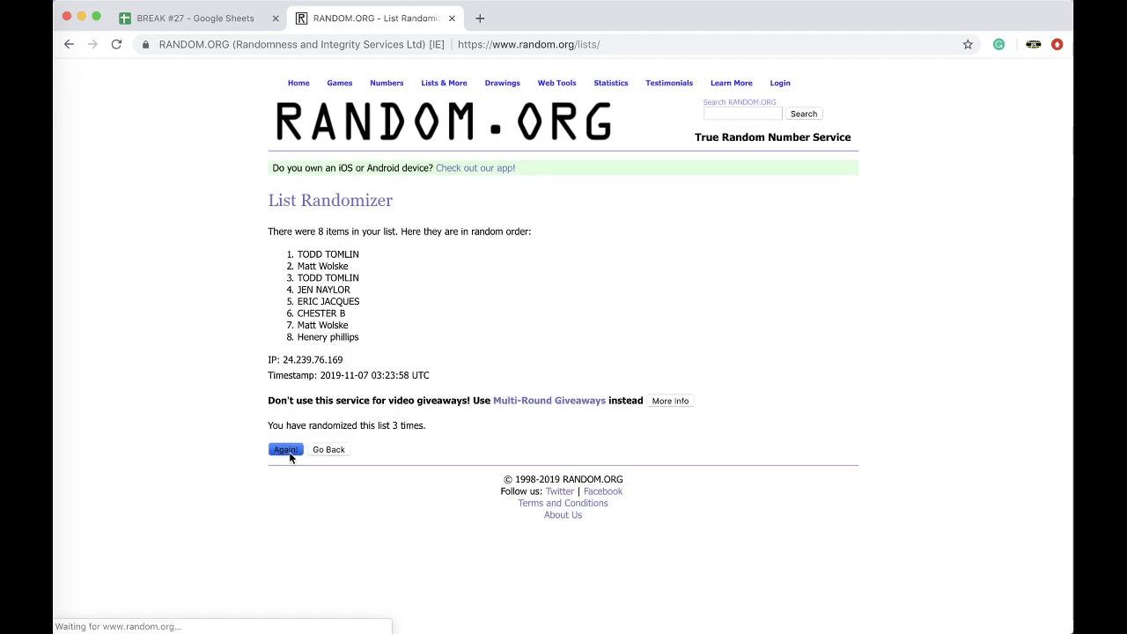
left_click(289, 450)
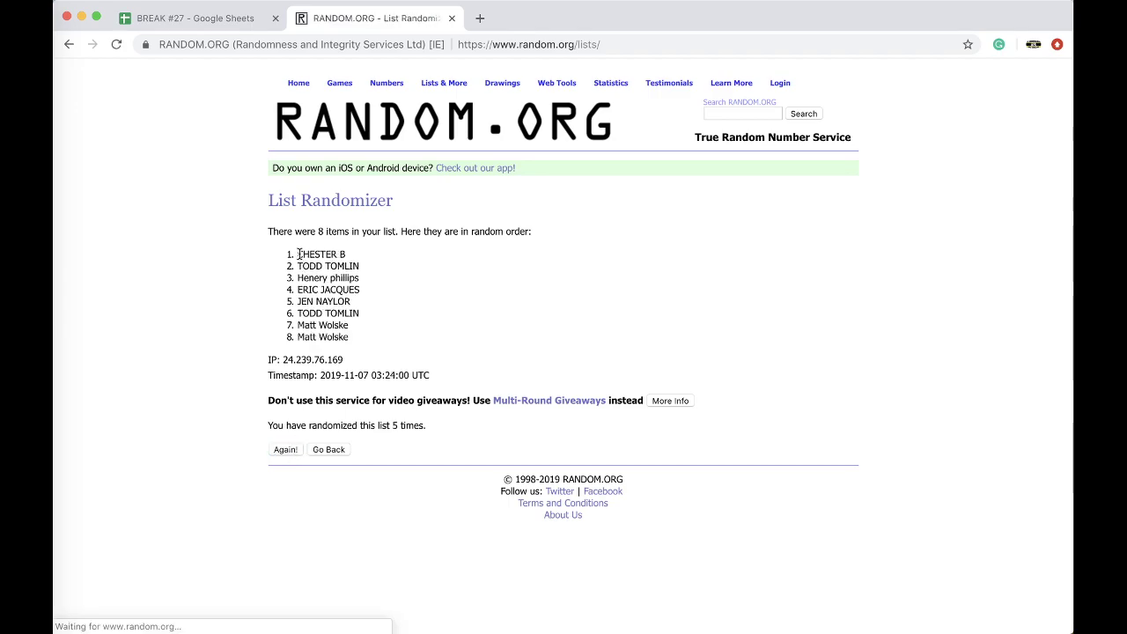
left_click_drag(296, 250, 383, 342)
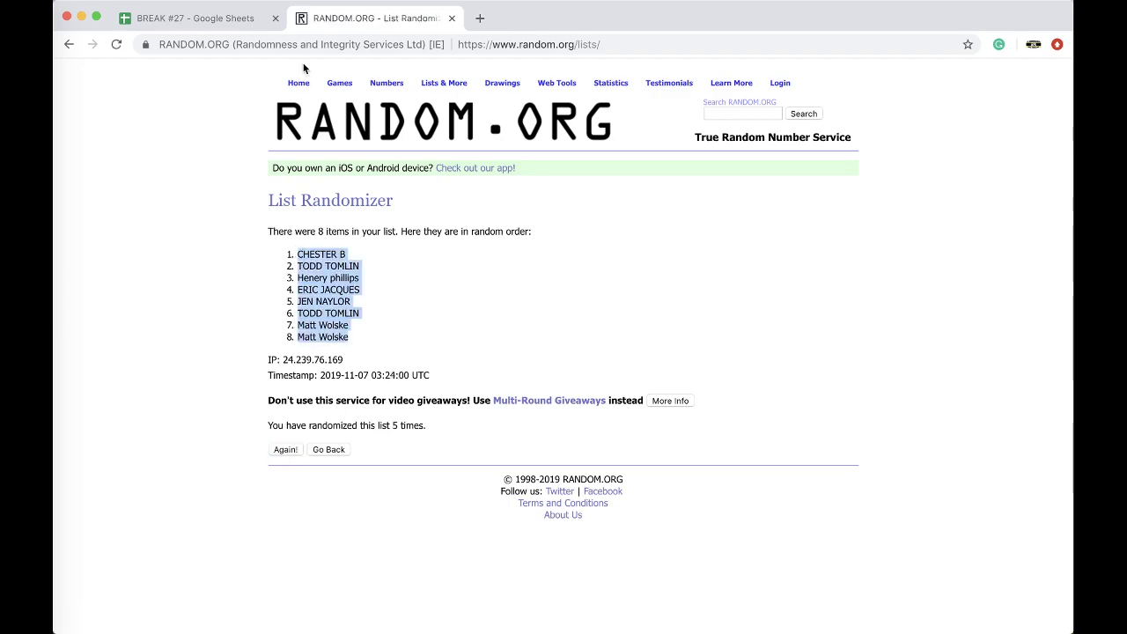
Step: Paste the randomized names into column B from B1 and set them to size 18
left_click(227, 18)
left_click(248, 155)
key("super+v")
left_click(339, 105)
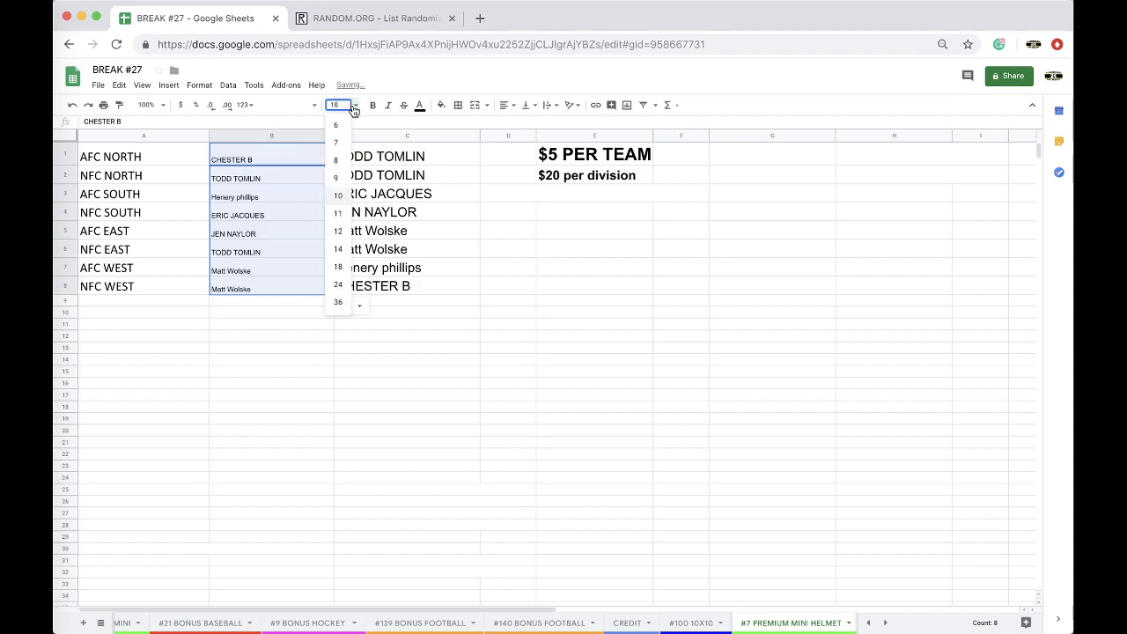
left_click(339, 271)
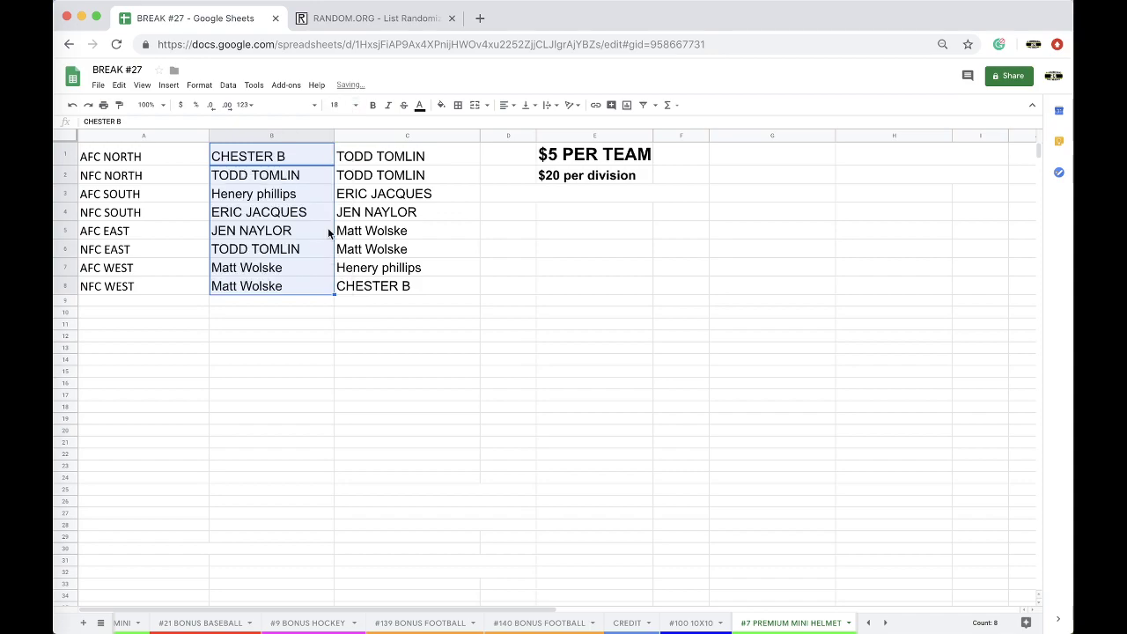
Step: Check each assigned name in cells B2 through B8
left_click(284, 179)
left_click(275, 196)
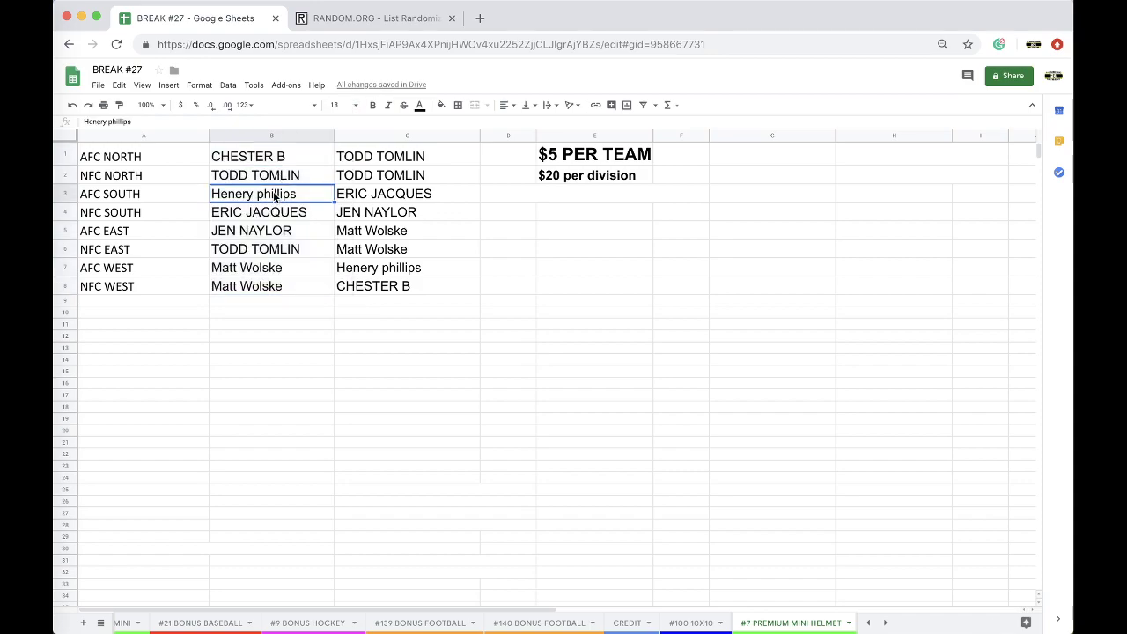
left_click(264, 214)
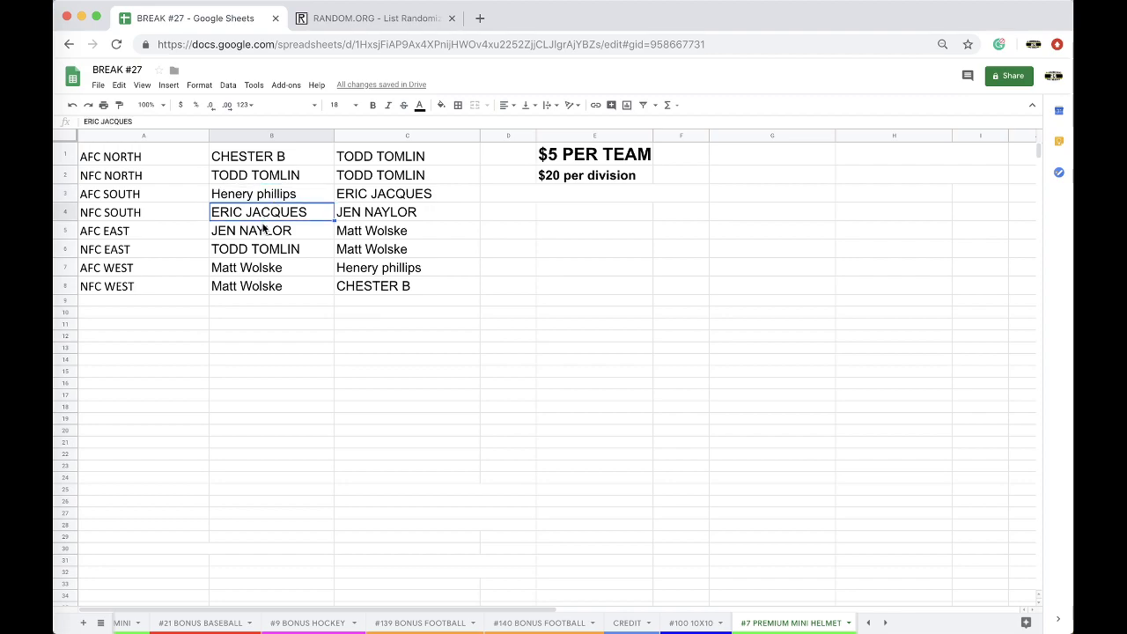
left_click(261, 233)
left_click(254, 252)
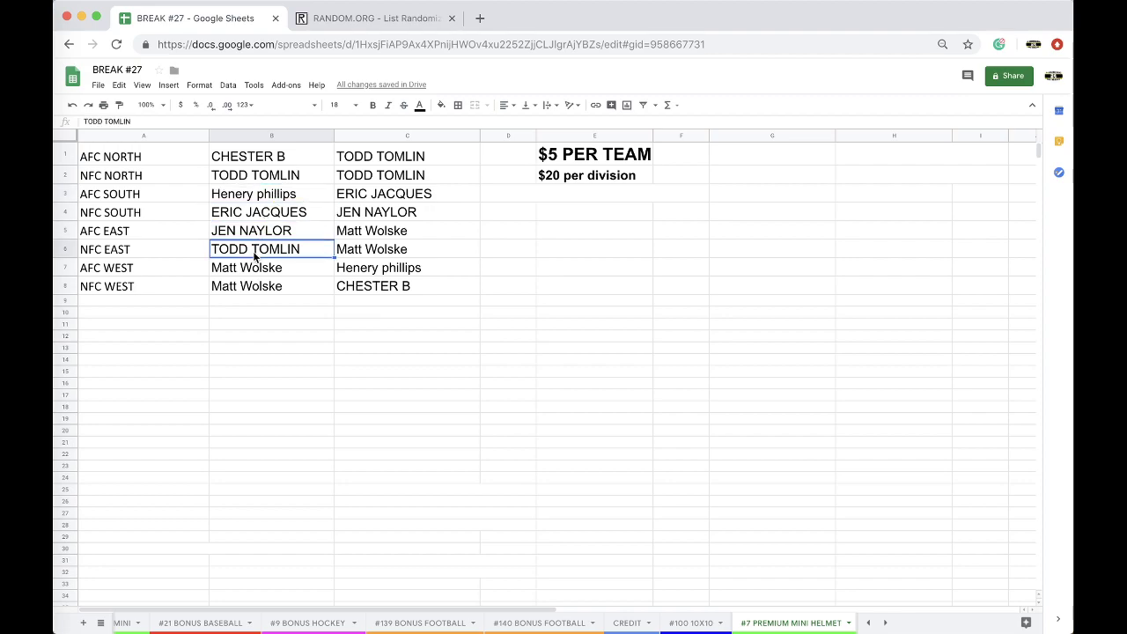
left_click(254, 268)
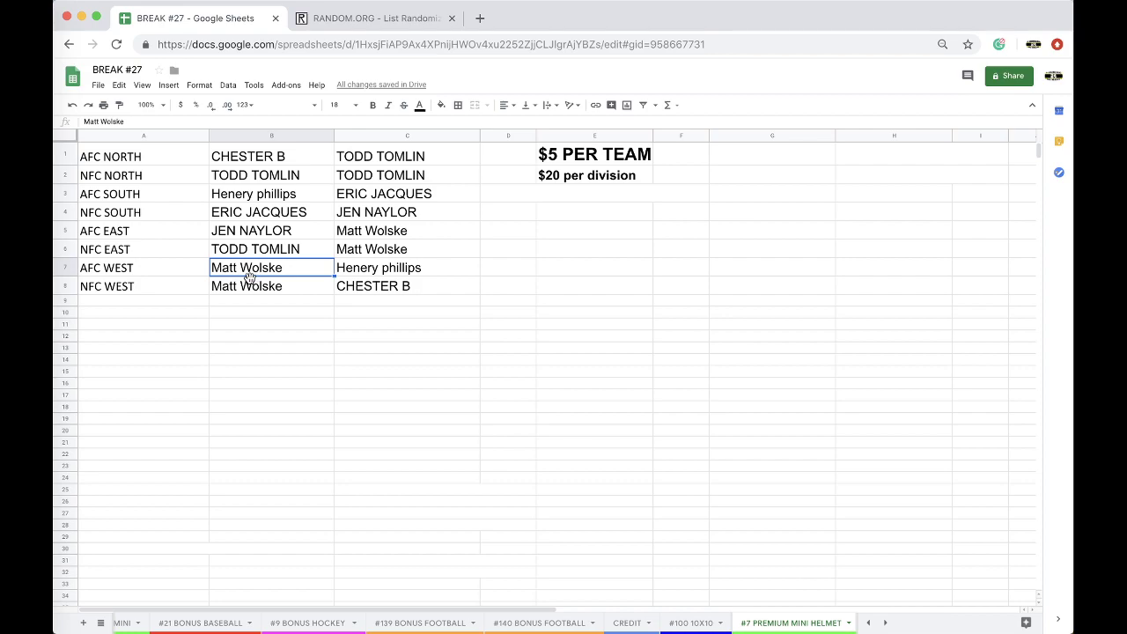
left_click(247, 288)
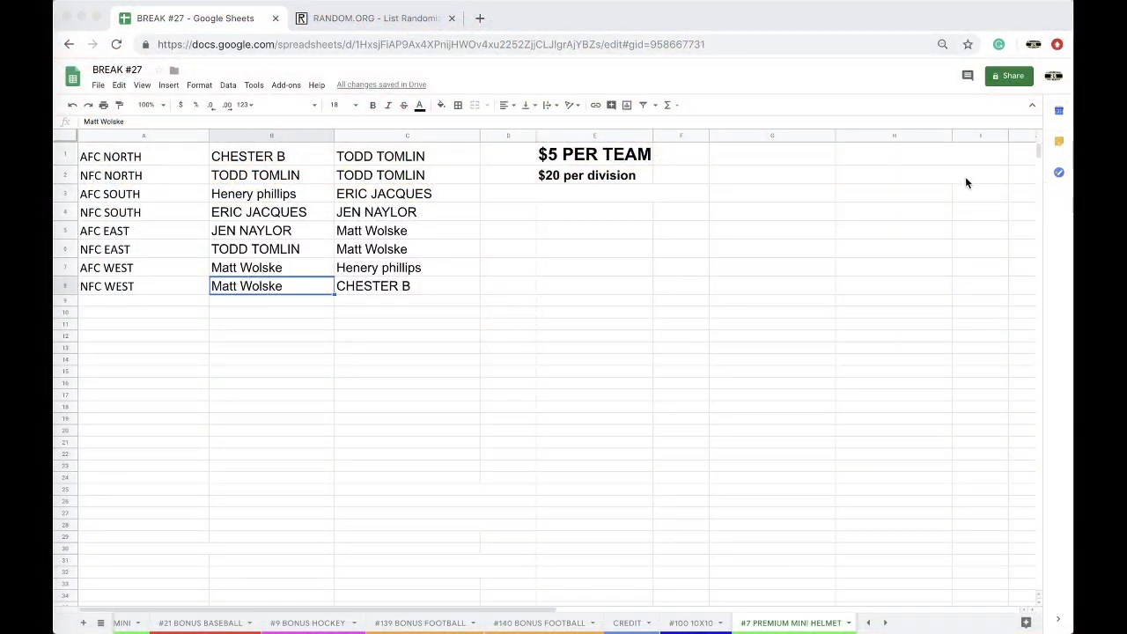
Step: Fill the NFC NORTH winner's cell B2 yellow, then select the names in column C
left_click(261, 177)
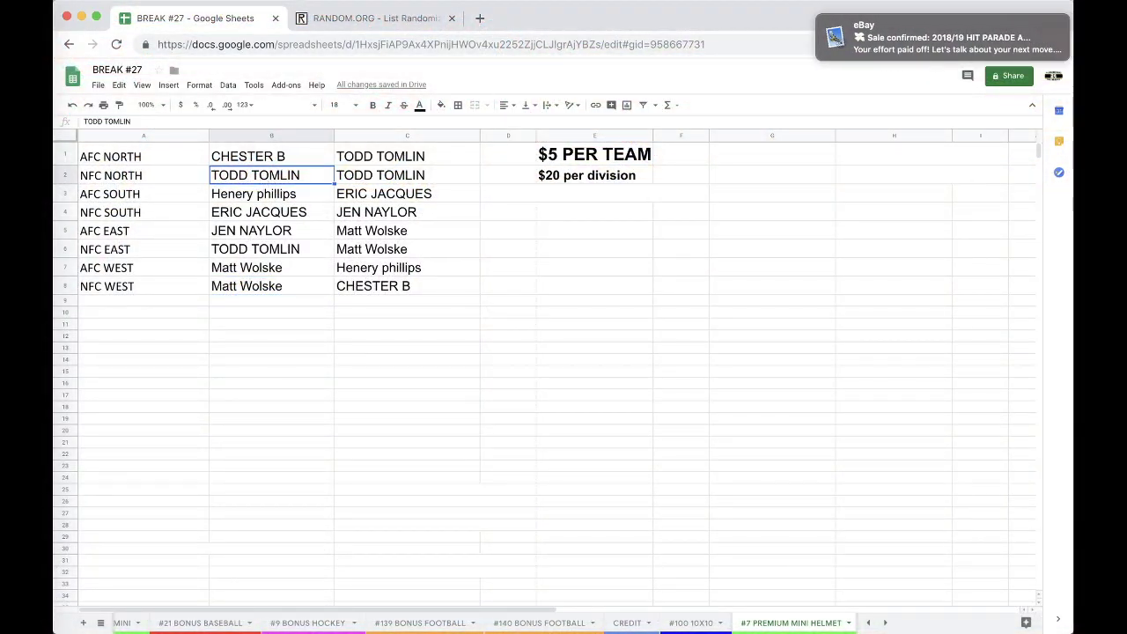
left_click(441, 105)
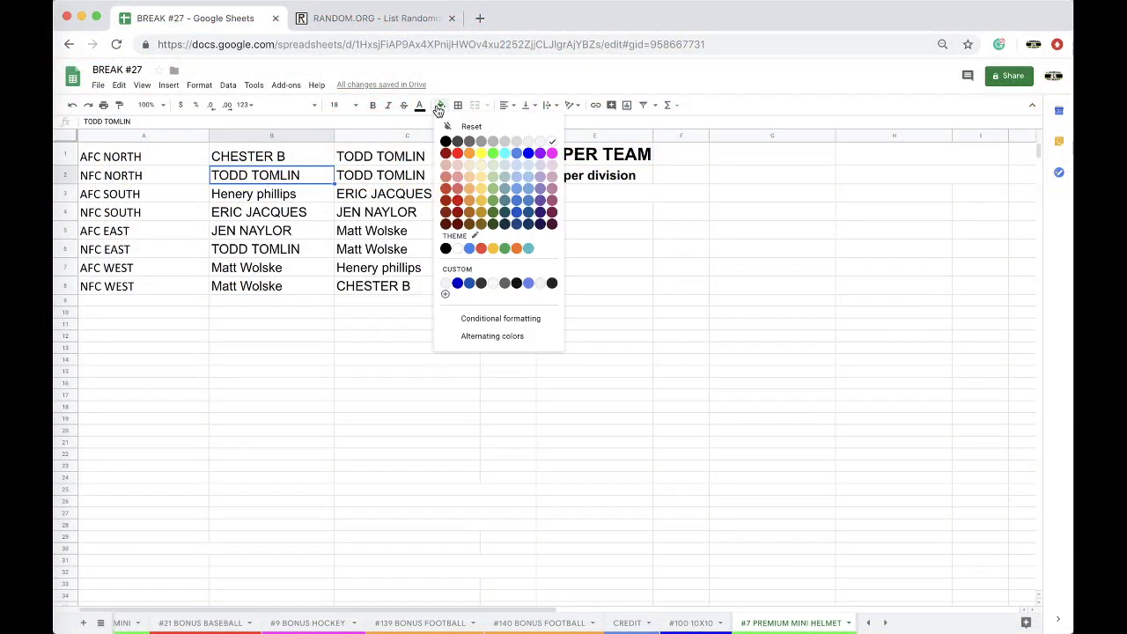
left_click(481, 154)
left_click(432, 157)
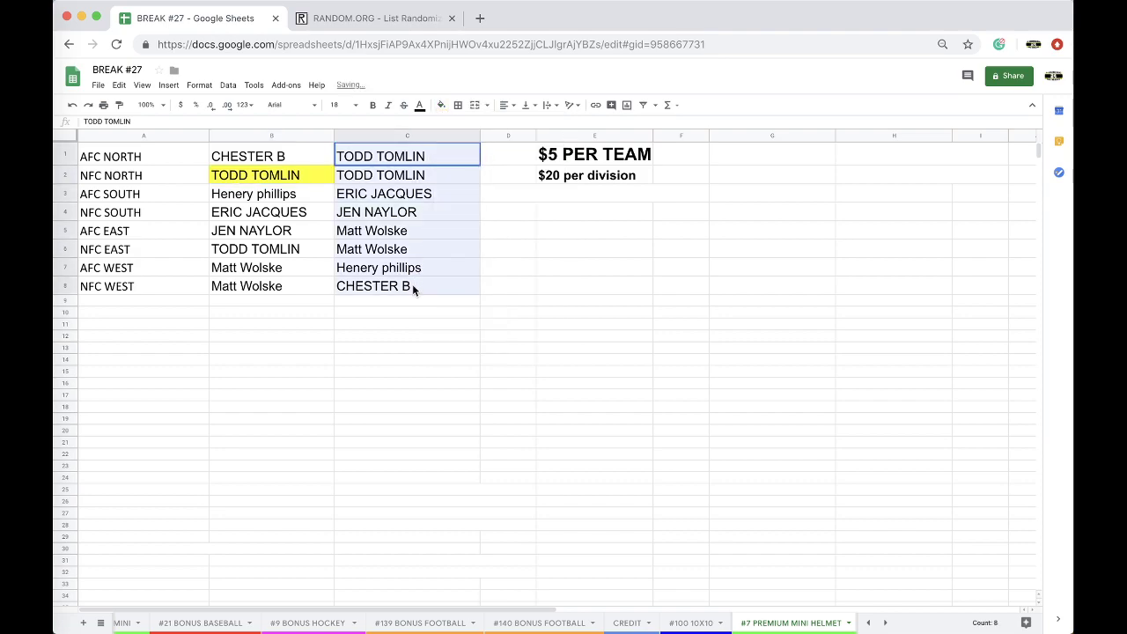
Step: Paste the eight names into a reloaded List Randomizer form
left_click(376, 18)
left_click(490, 48)
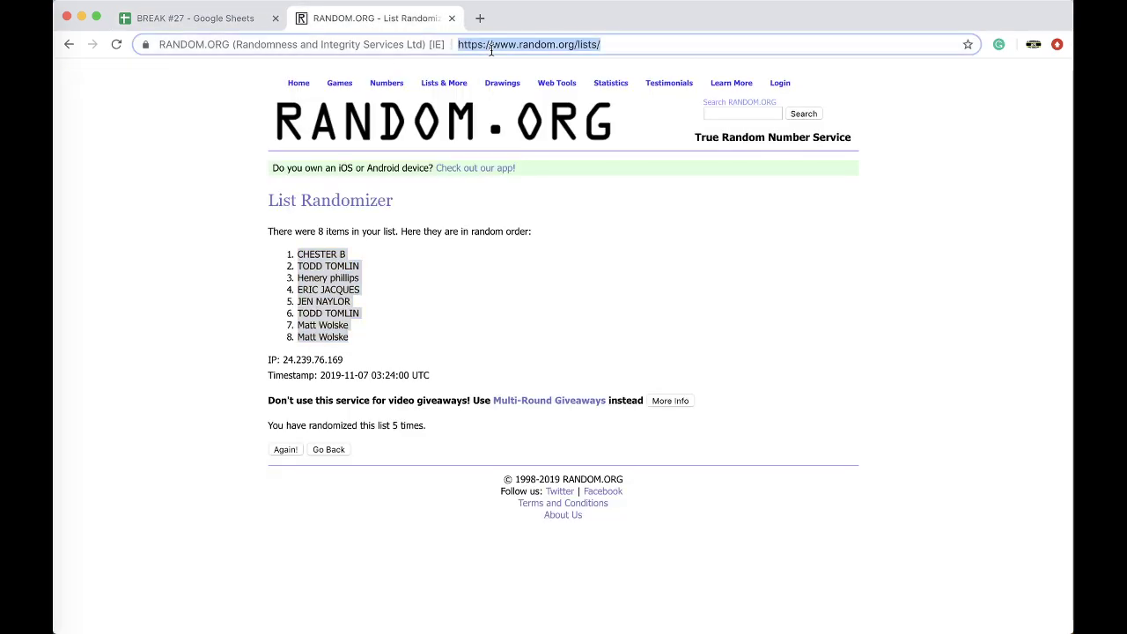
key("Return")
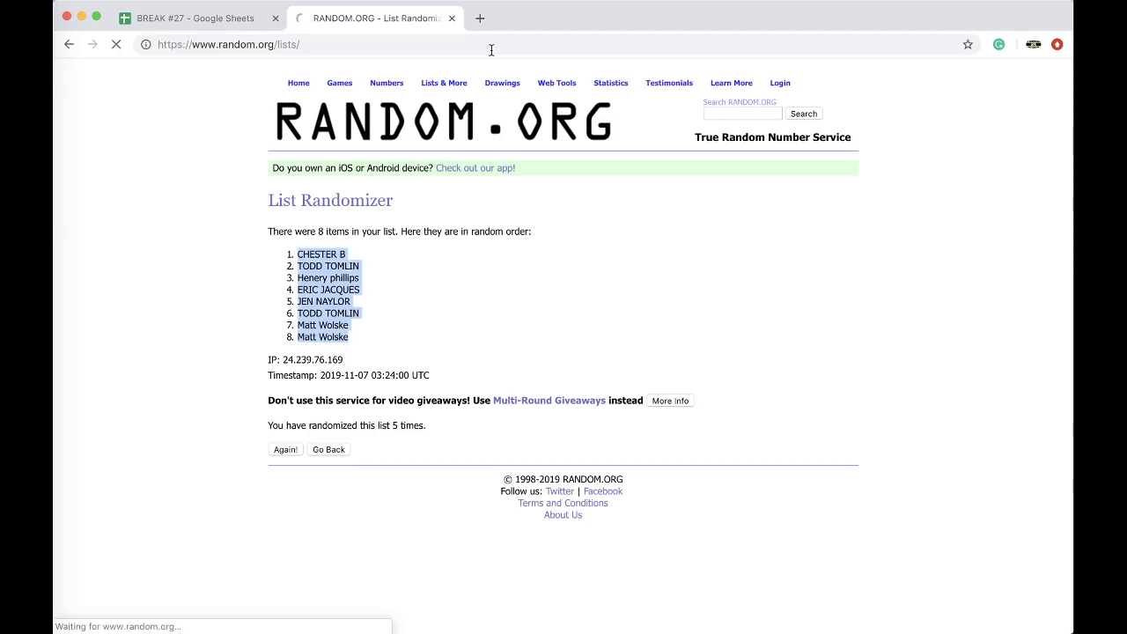
left_click(357, 350)
Step: Shuffle the names five times and select the top name of the final order
left_click(296, 526)
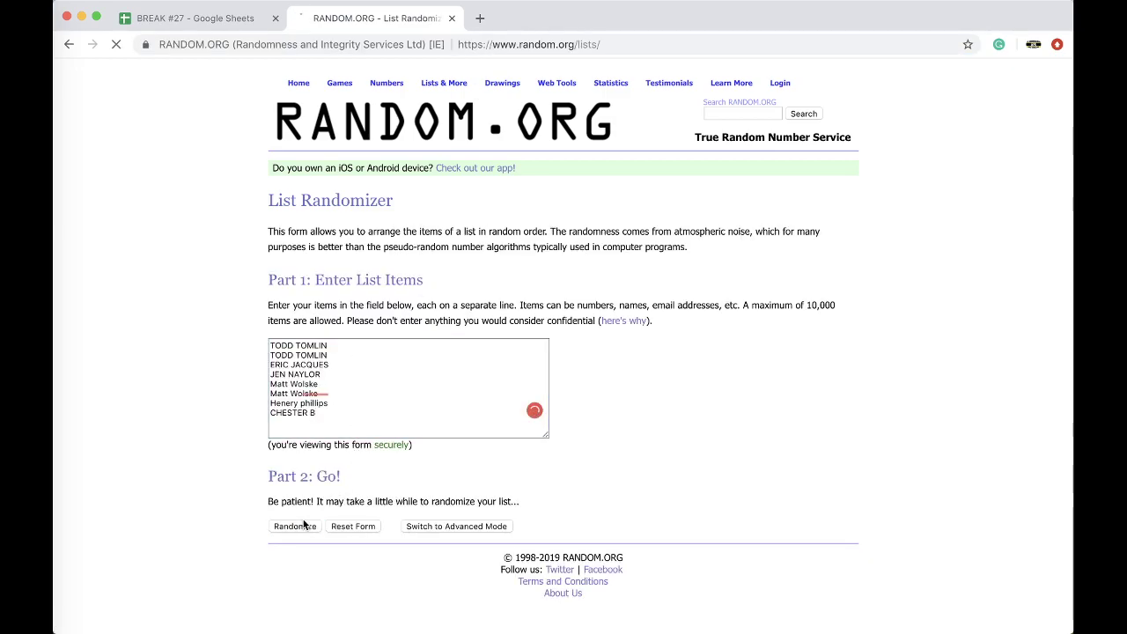
left_click(283, 425)
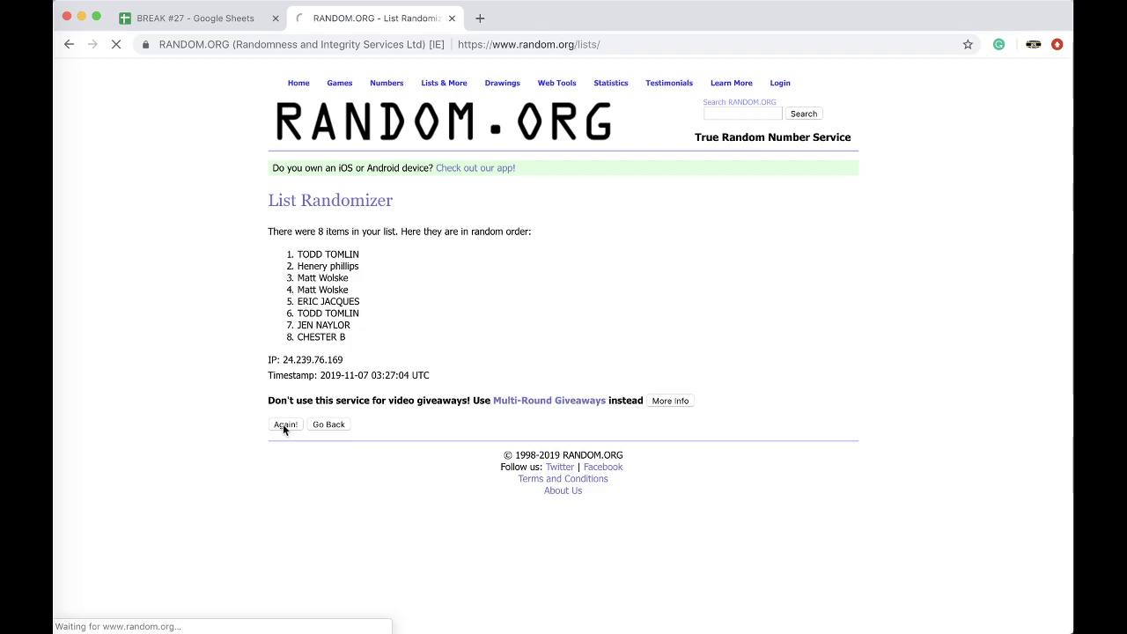
left_click(283, 449)
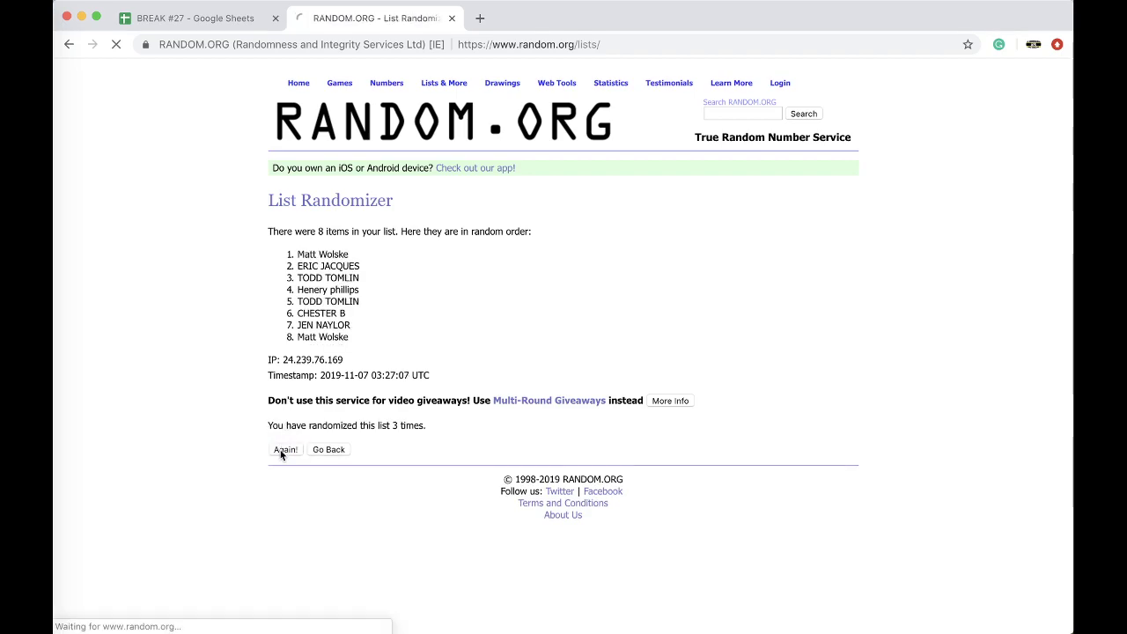
left_click(281, 453)
left_click(284, 450)
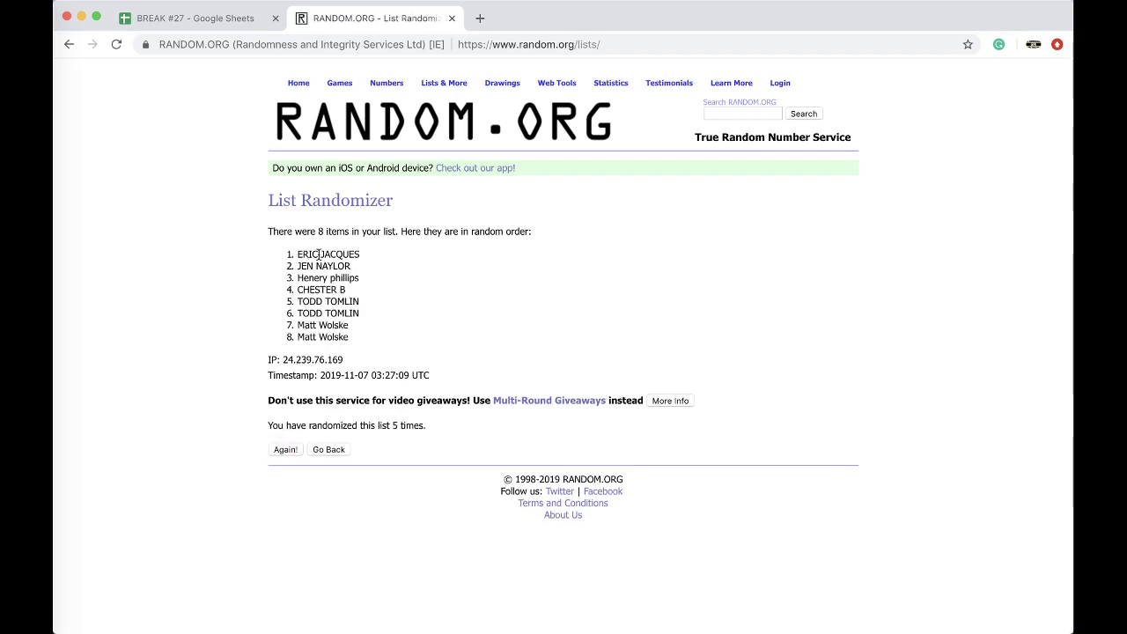
triple_click(322, 253)
key("super+c")
Step: Paste the winning name into C2 of #140 BONUS FOOTBALL as values only
left_click(196, 18)
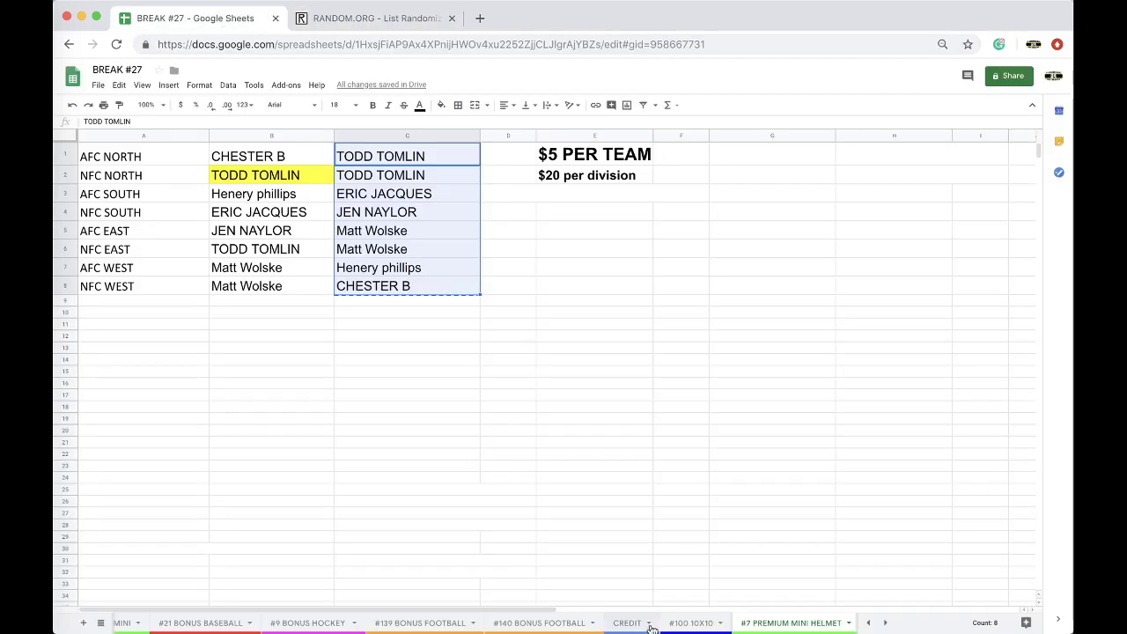
left_click(597, 625)
left_click(418, 170)
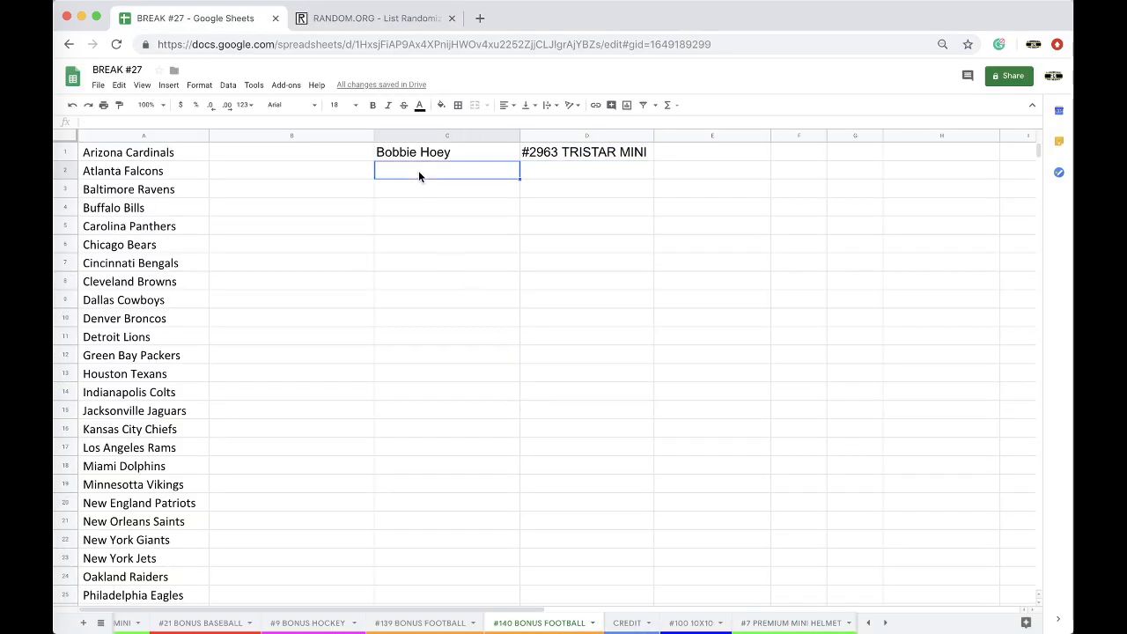
key("super+v")
left_click(532, 209)
left_click(563, 225)
Step: Enter '#7 PREM MINI' as the prize in cell D2
left_click(540, 174)
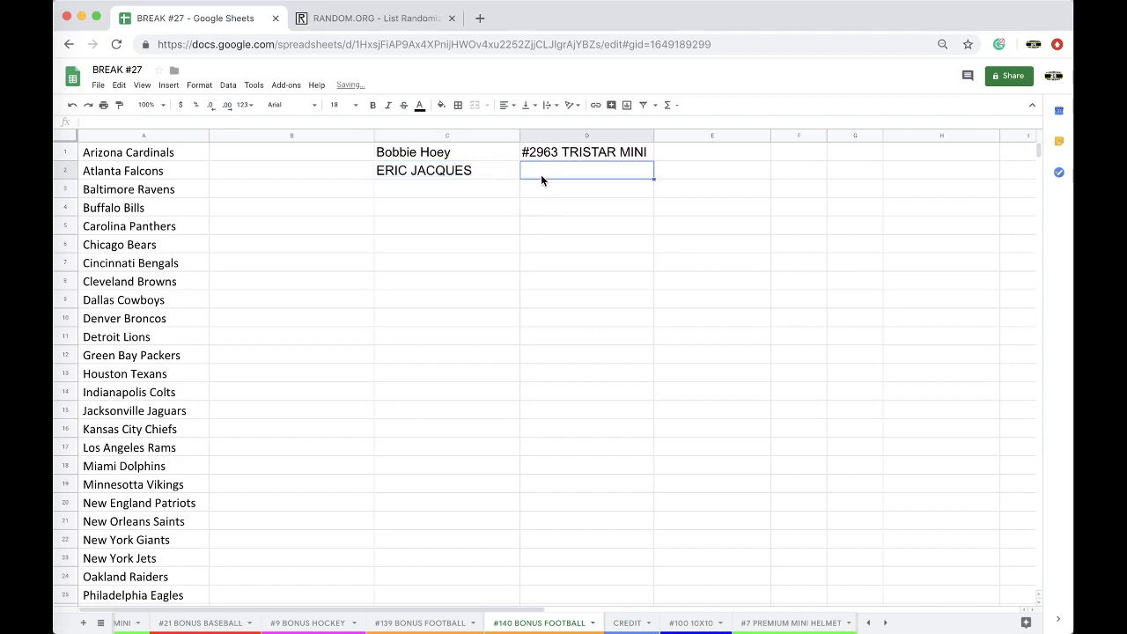
type("#7 [R")
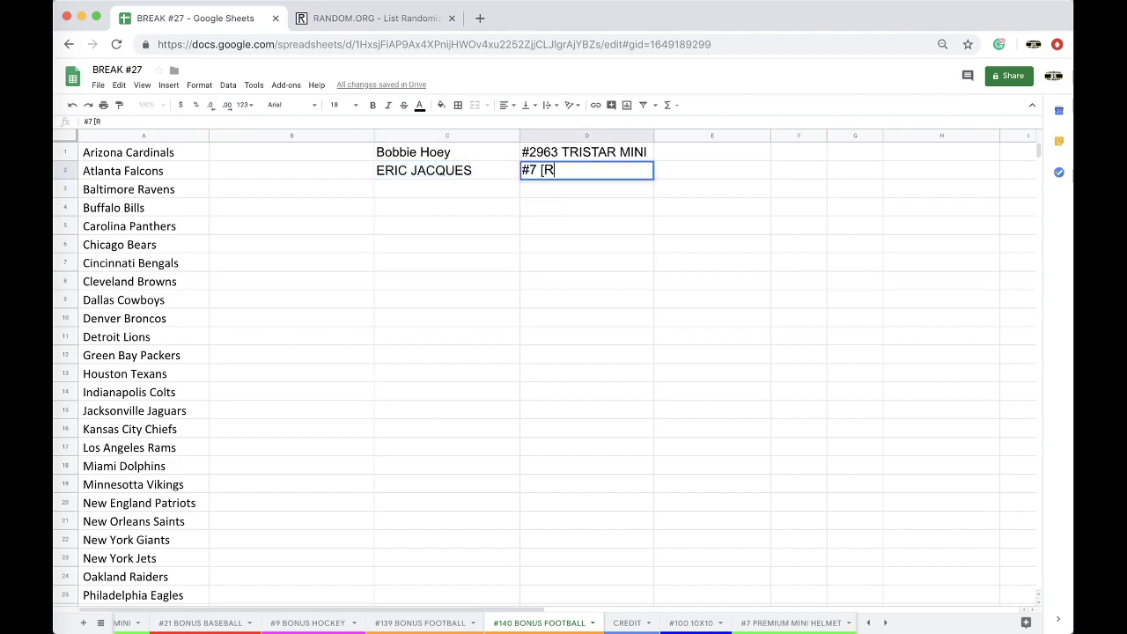
key("BackSpace")
key("BackSpace")
type("PREM MINI")
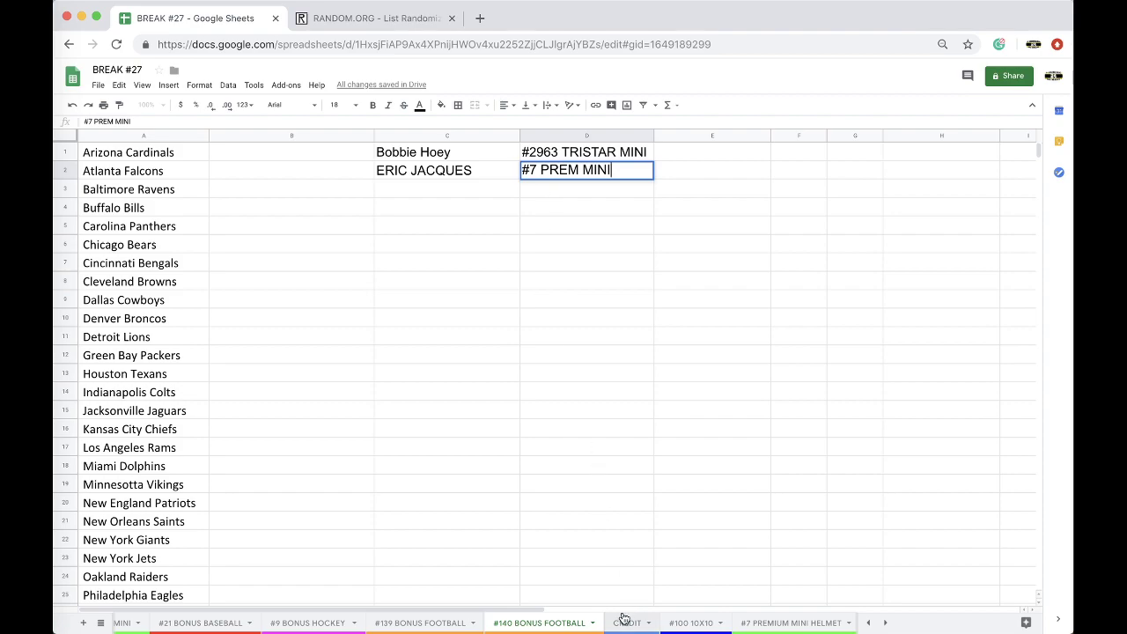
scroll(621, 621, "right", 2)
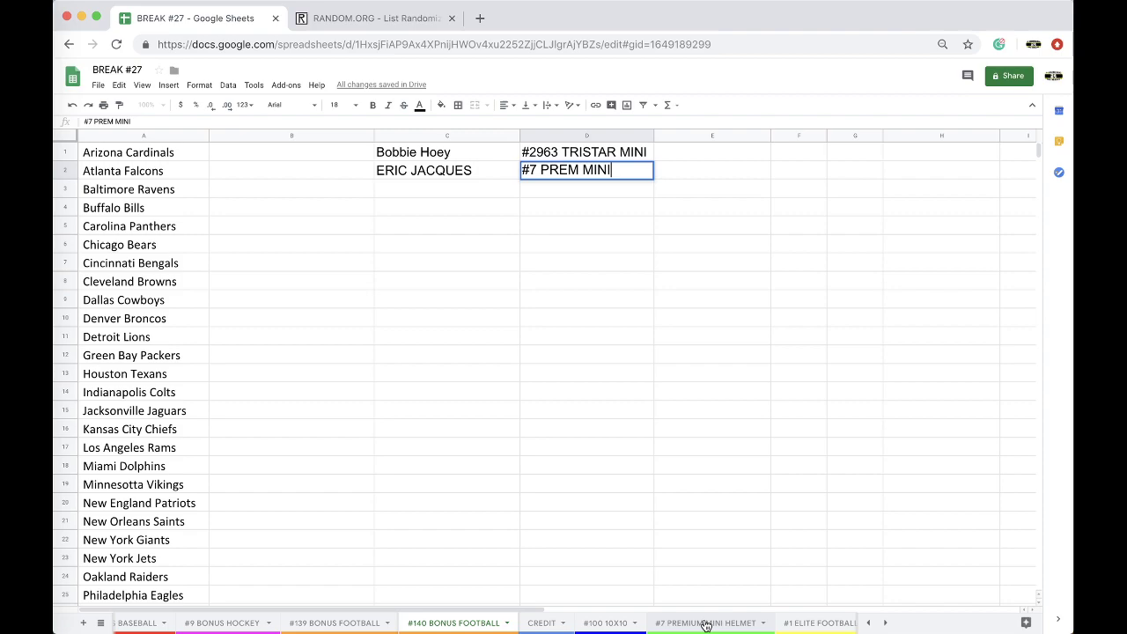
scroll(705, 625, "left", 3)
Step: Move the #7 PREMIUM MINI HELMET tab earlier in the sheet order
left_click(744, 621)
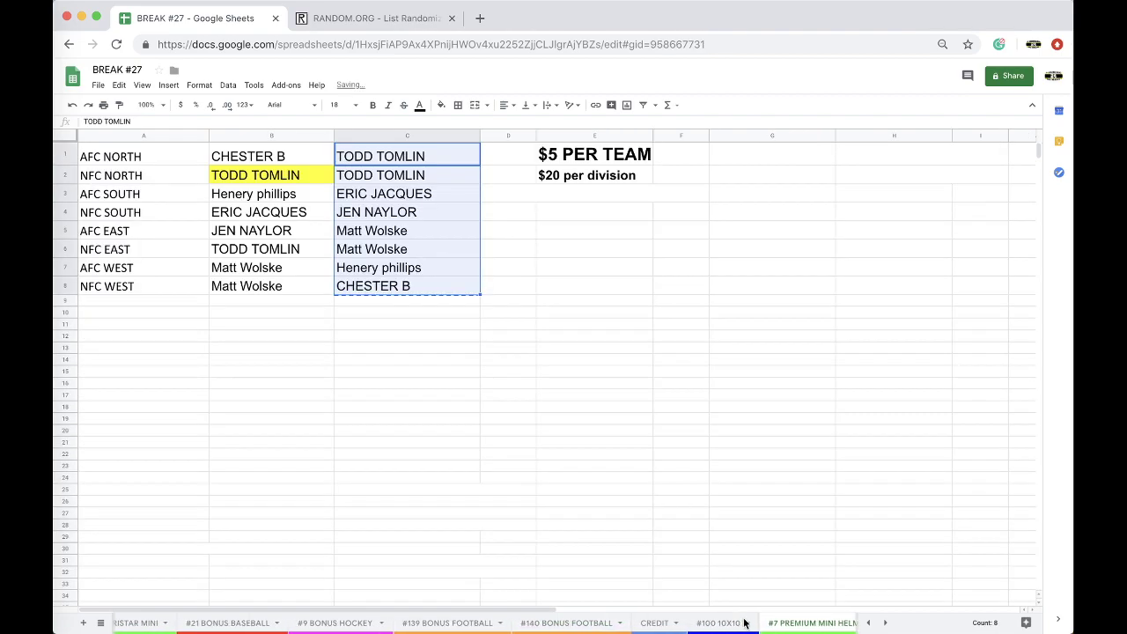
left_click_drag(799, 622, 261, 619)
scroll(594, 625, "right", 6)
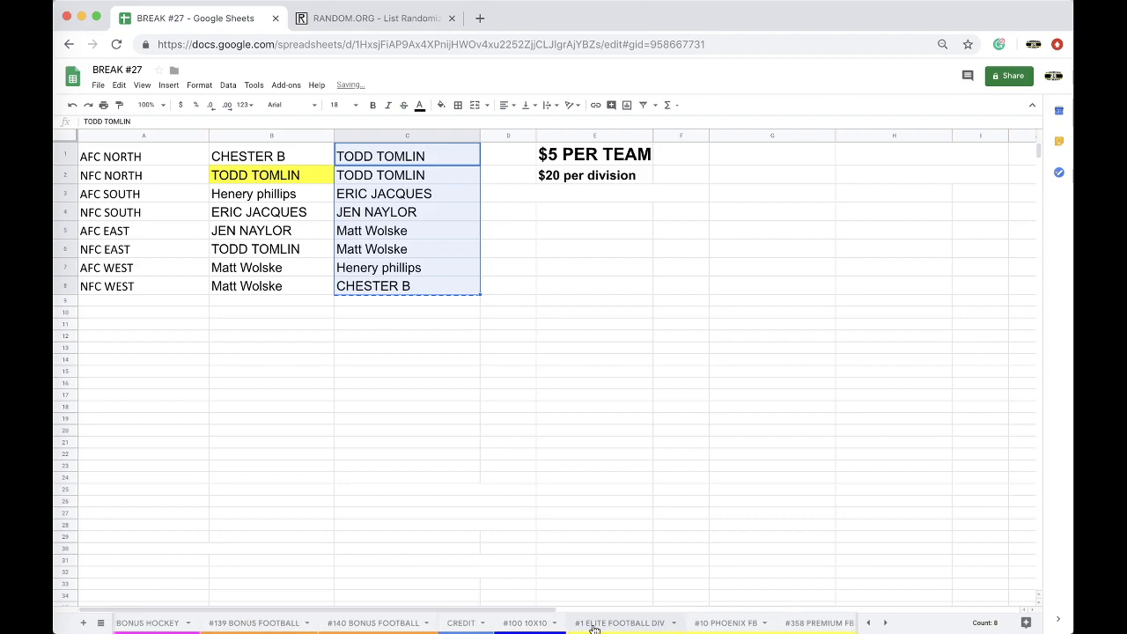
Step: Browse the #1 ELITE FOOTBALL DIV and #10 PHOENIX FB sheets, ending on #358 PREMIUM FB JERSEY
left_click(594, 625)
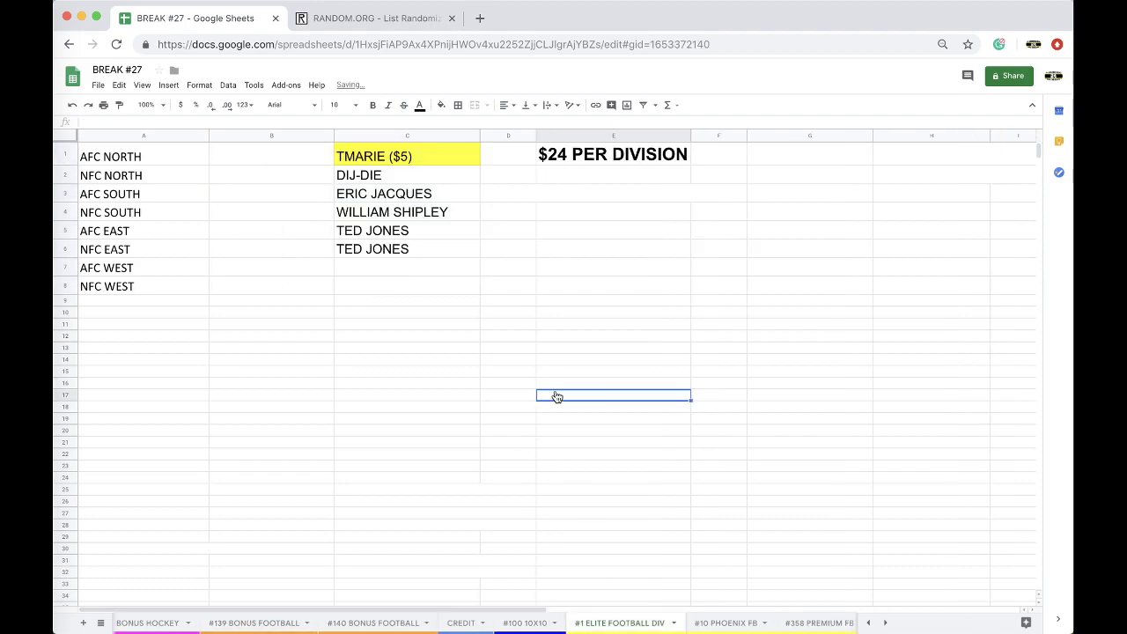
left_click(719, 622)
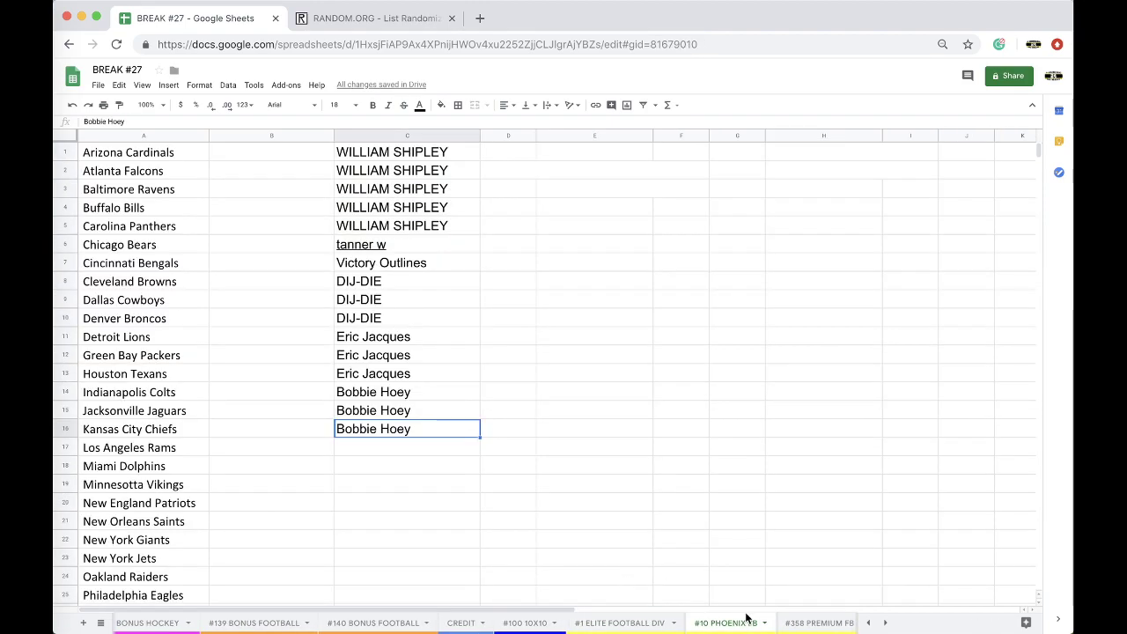
left_click(793, 622)
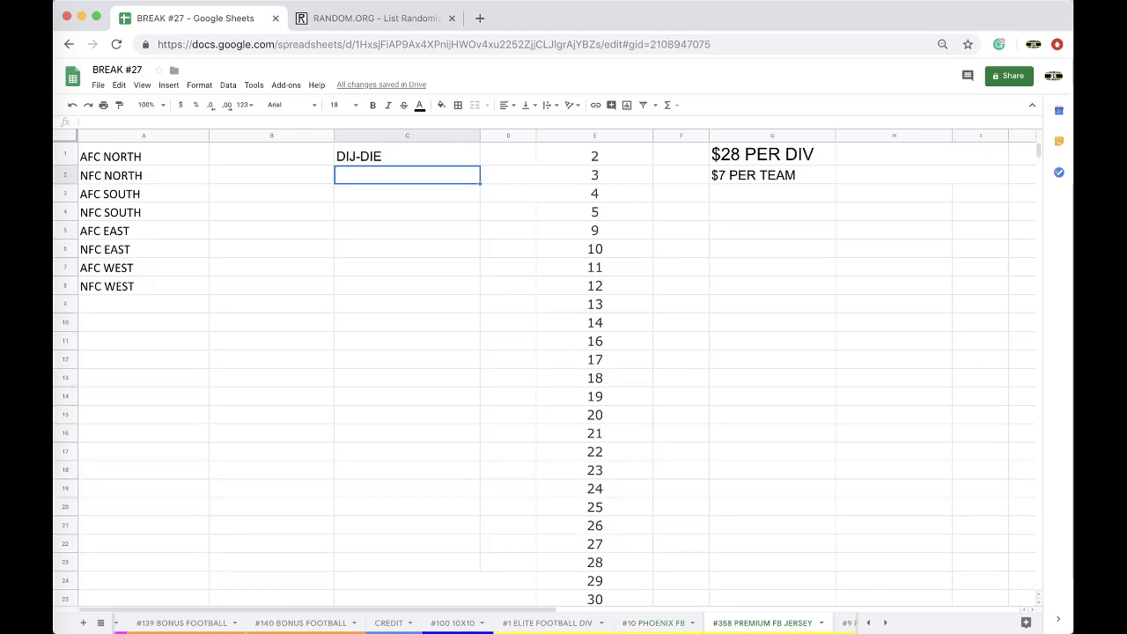